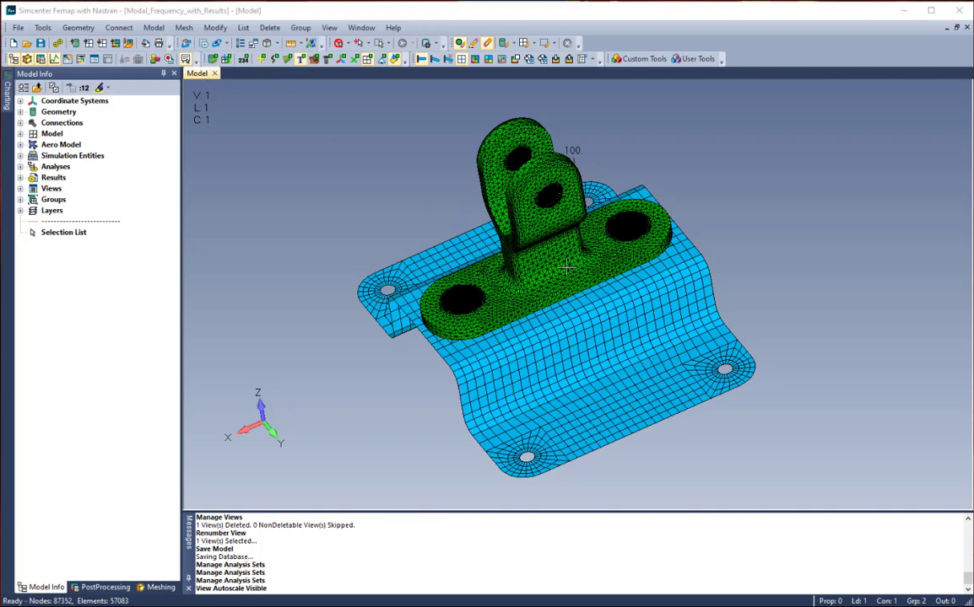
- Create a new analysis set using the Simcenter Nastran program and the Frequency/Harmonic Response analysis type
click(158, 28)
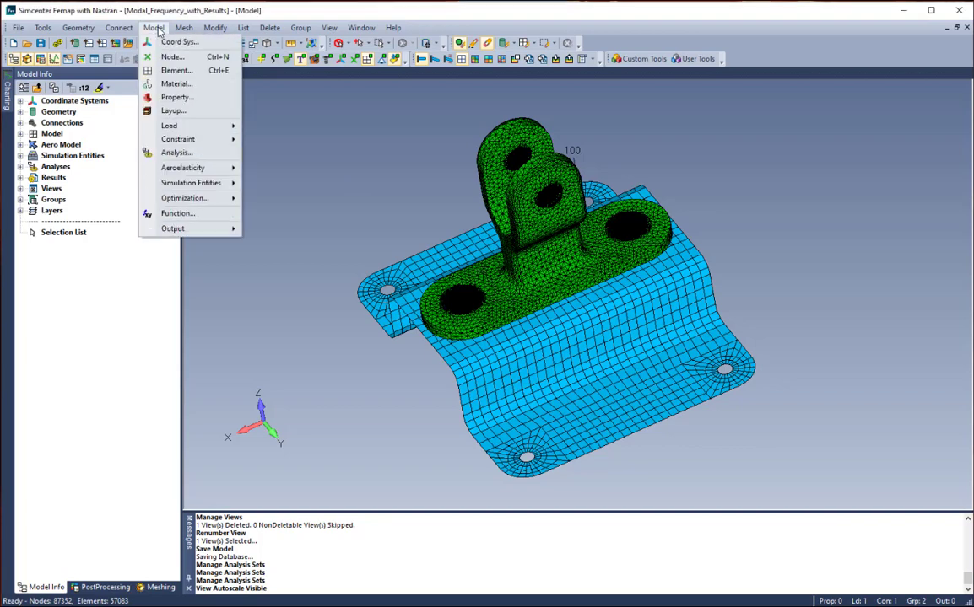
click(197, 154)
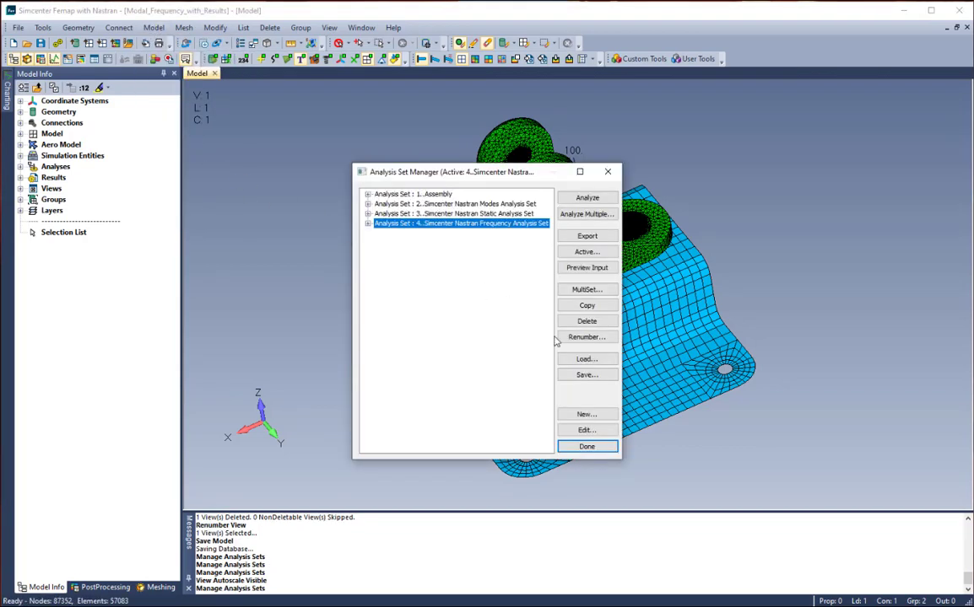
click(587, 414)
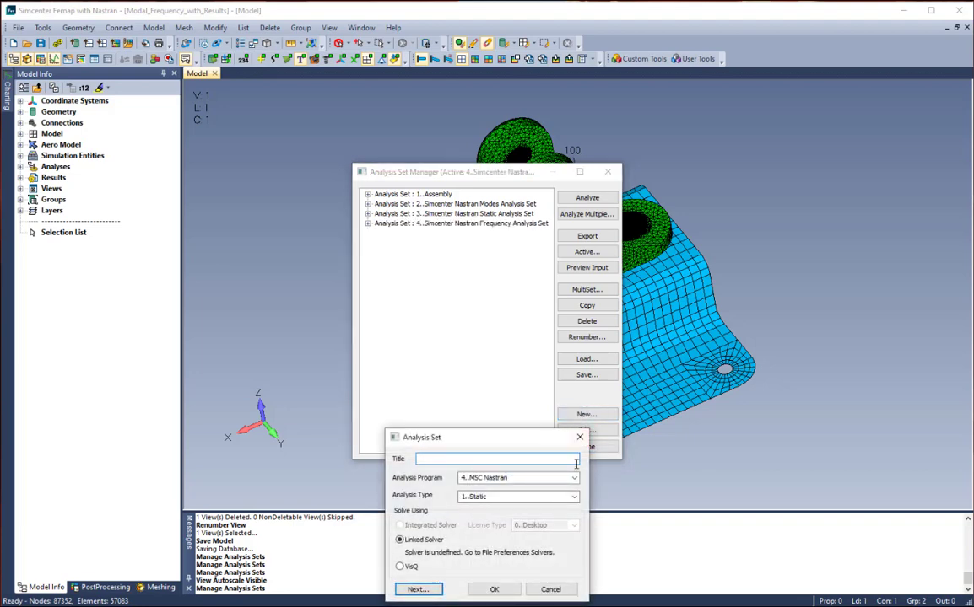
click(573, 478)
click(506, 545)
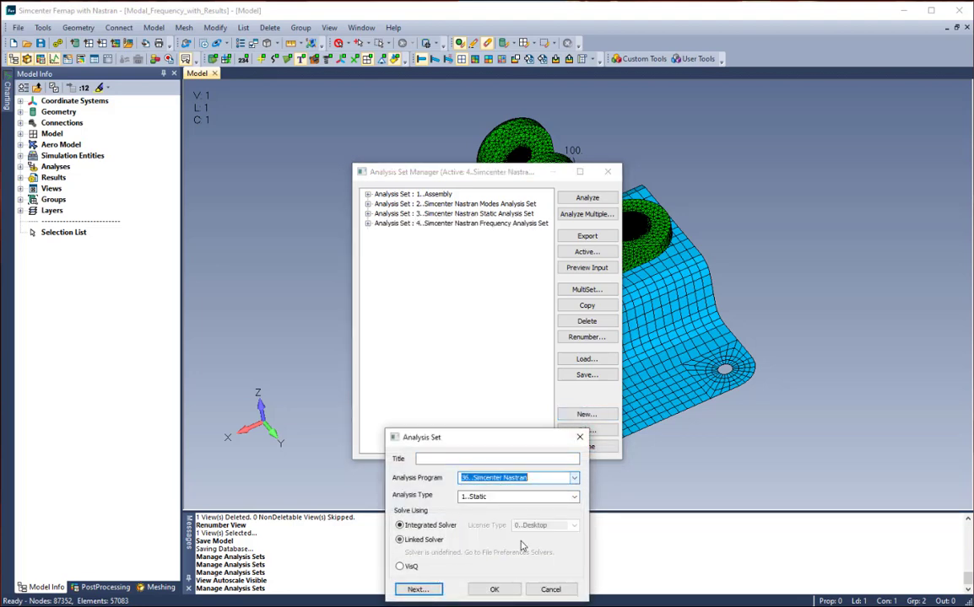
click(574, 497)
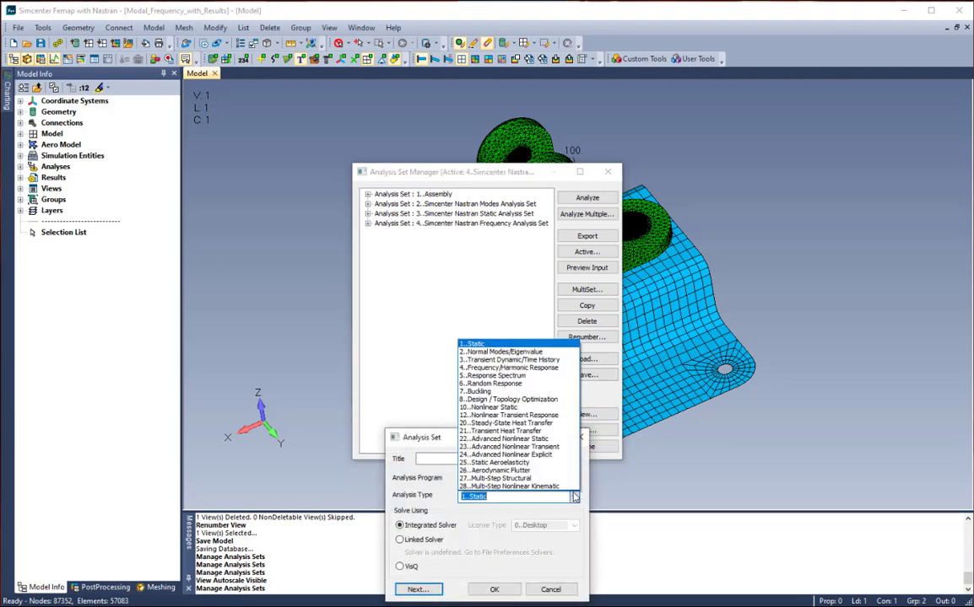
click(511, 370)
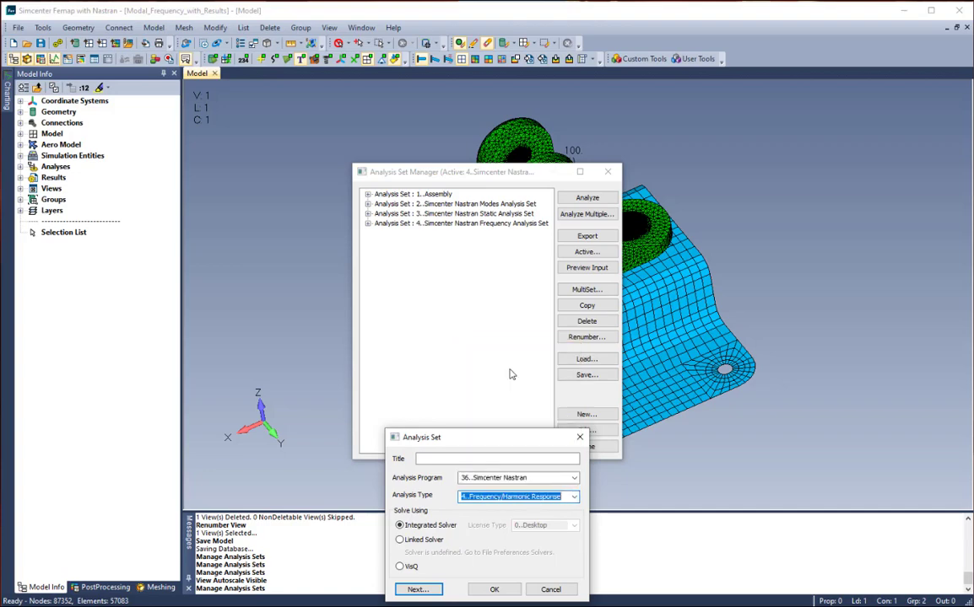
click(494, 590)
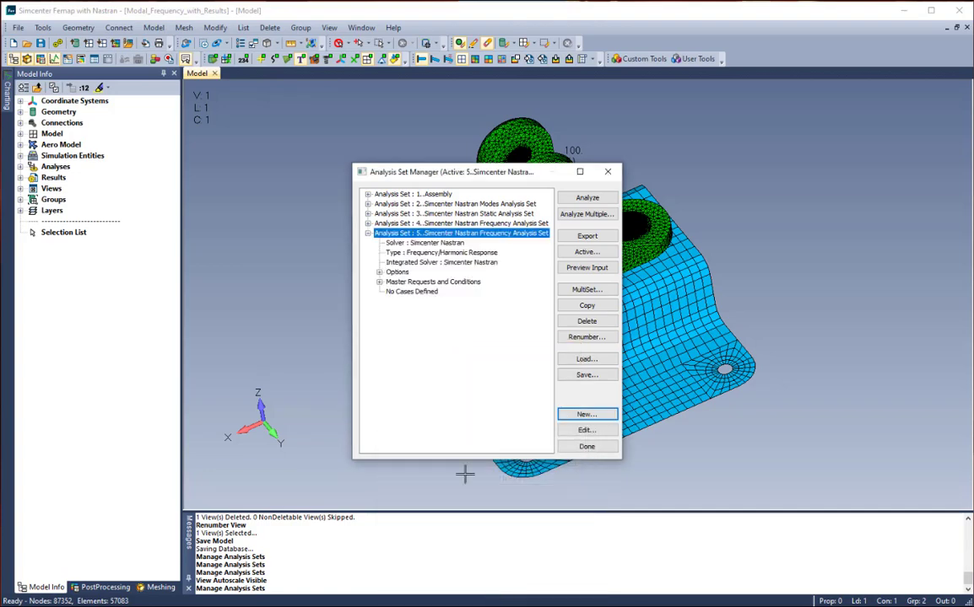
- Set the new analysis set's solution type to Modal, review its dynamic options and solution frequencies, and accept the settings
click(393, 273)
click(395, 273)
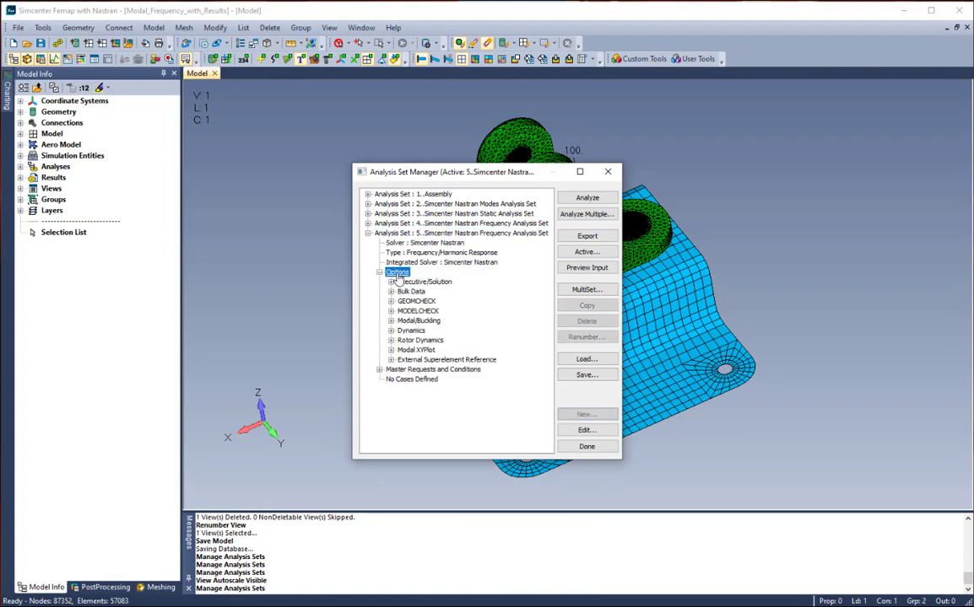
click(418, 323)
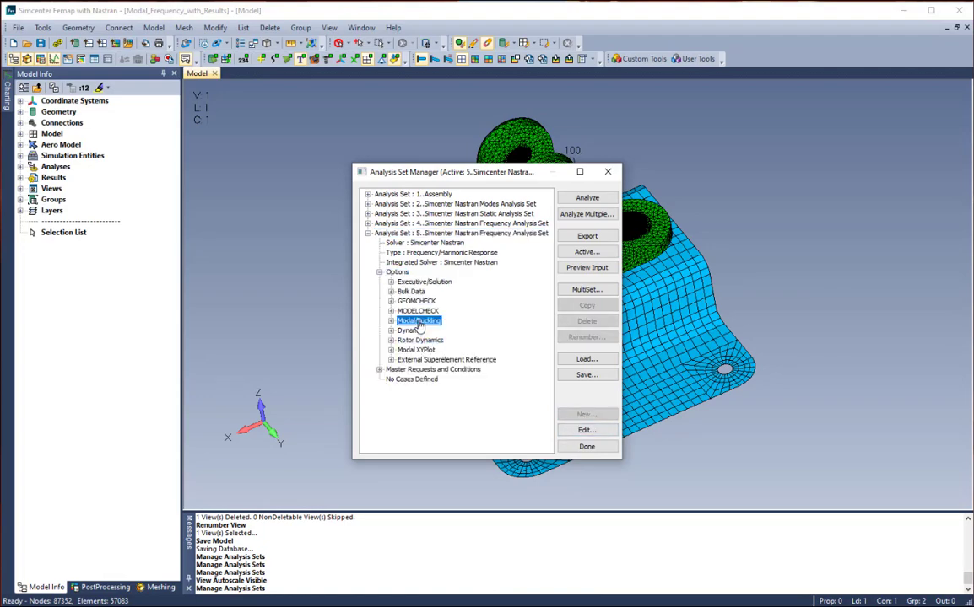
click(586, 432)
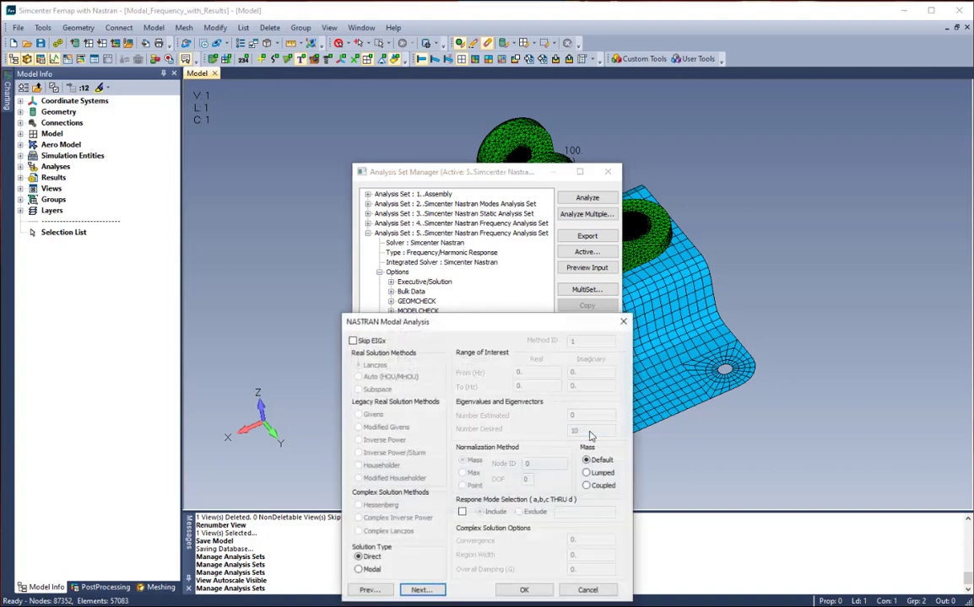
click(360, 572)
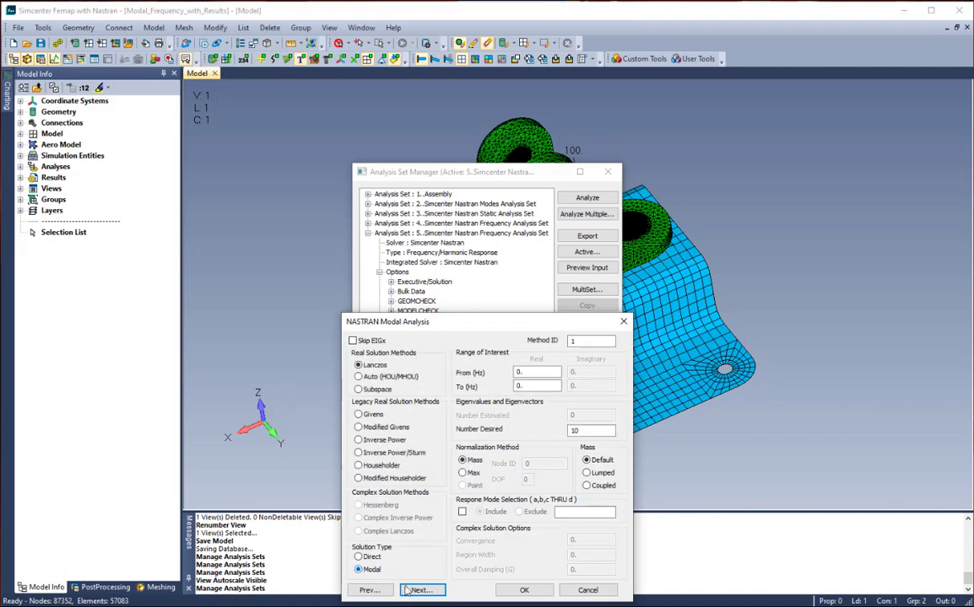
click(422, 591)
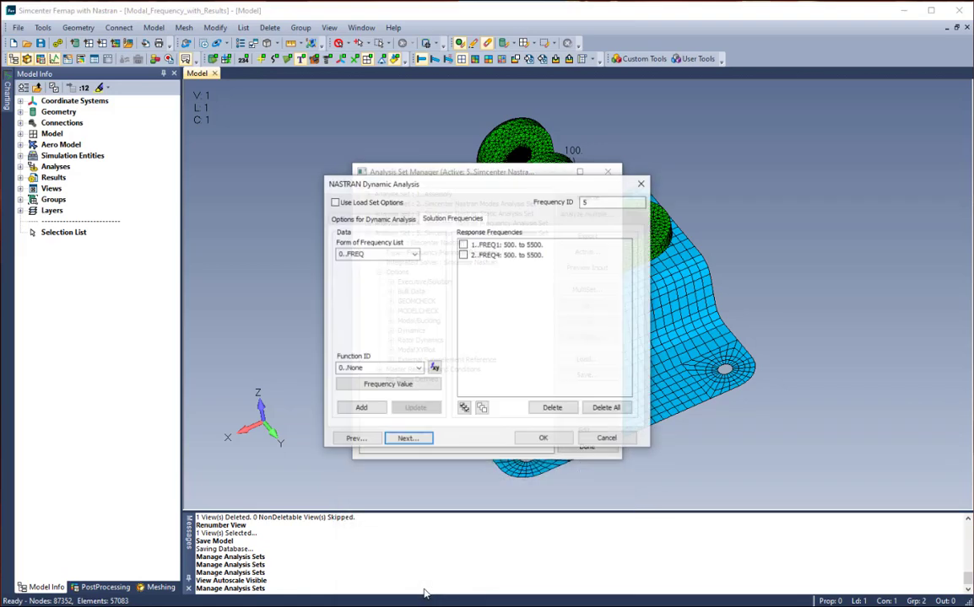
click(392, 220)
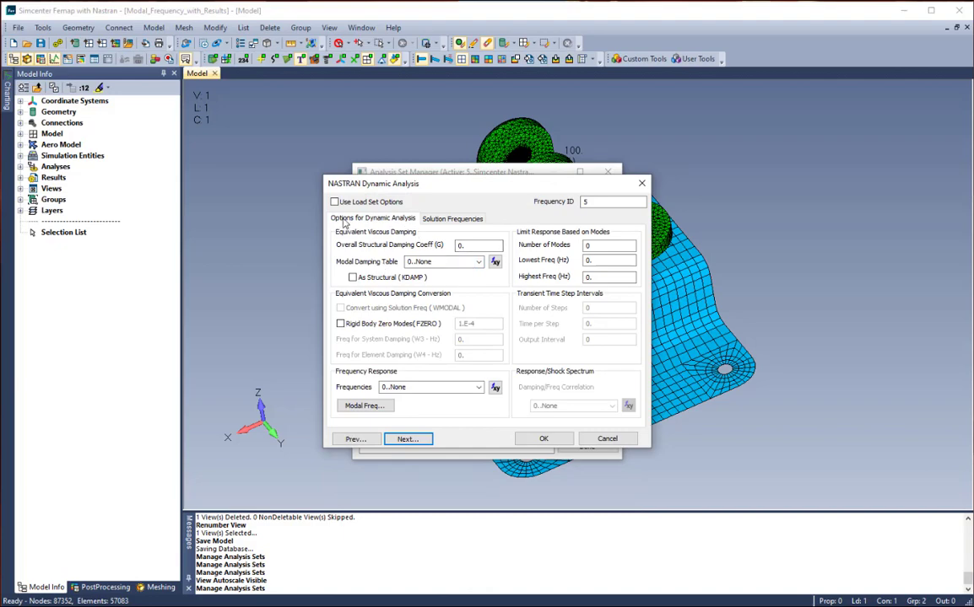
click(444, 220)
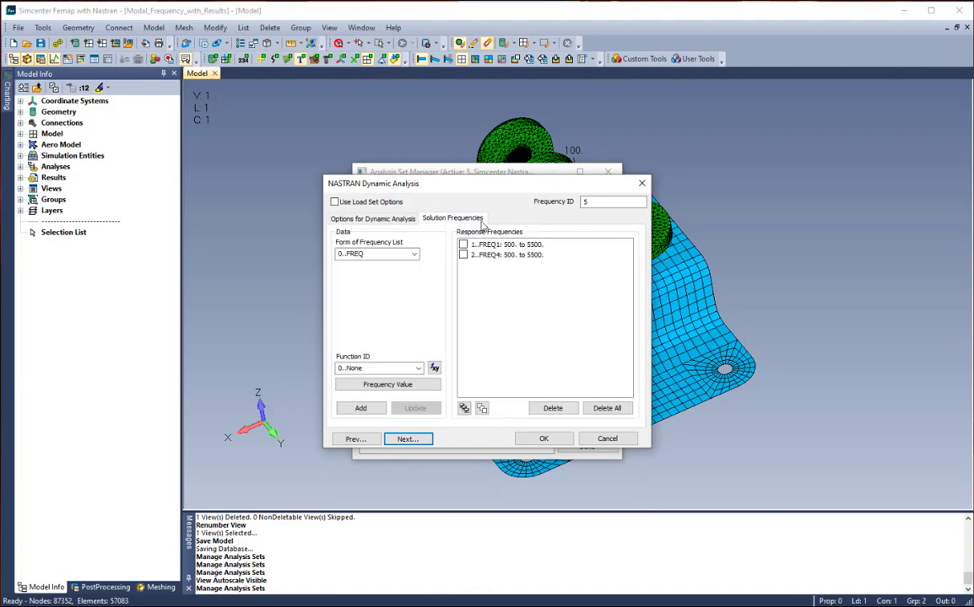
click(544, 440)
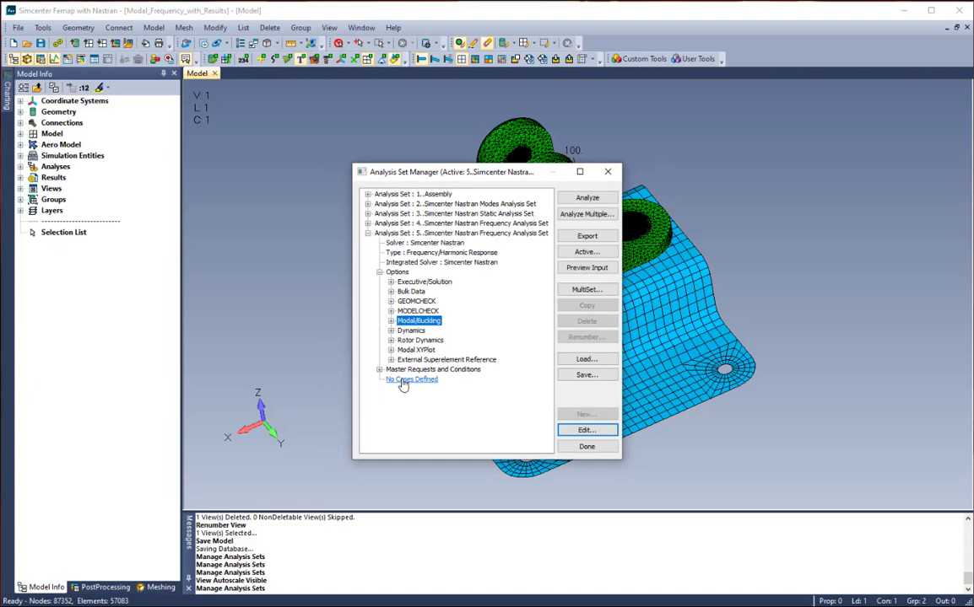
- Add a Static analysis case to the new set with Bolt Preload as its load set
click(405, 381)
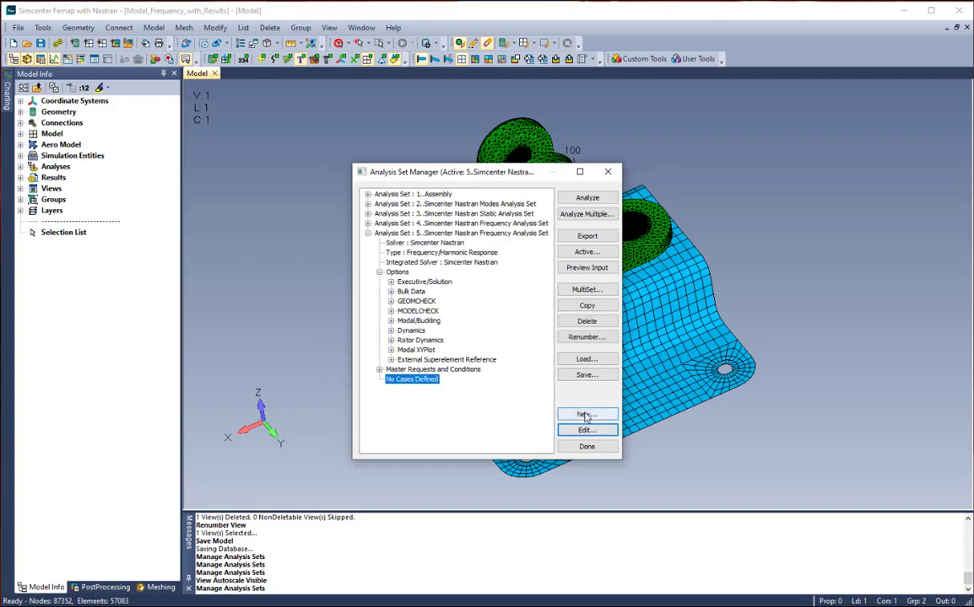
click(586, 415)
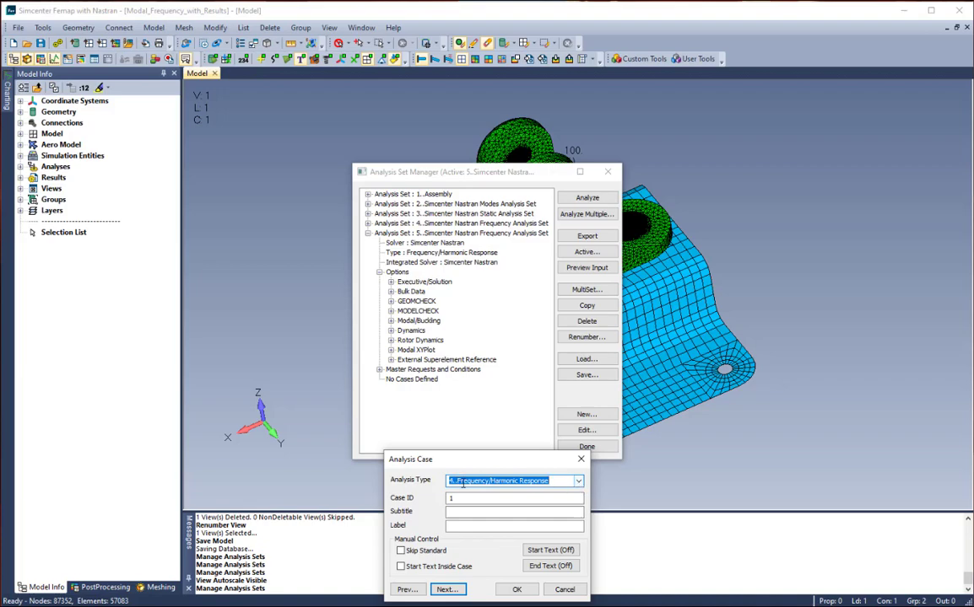
click(577, 483)
click(500, 492)
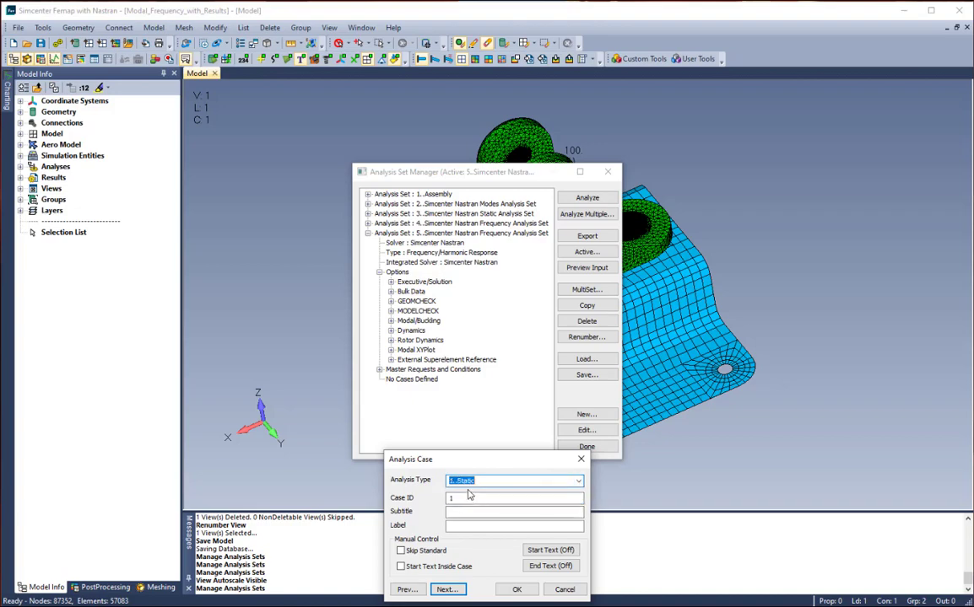
click(445, 590)
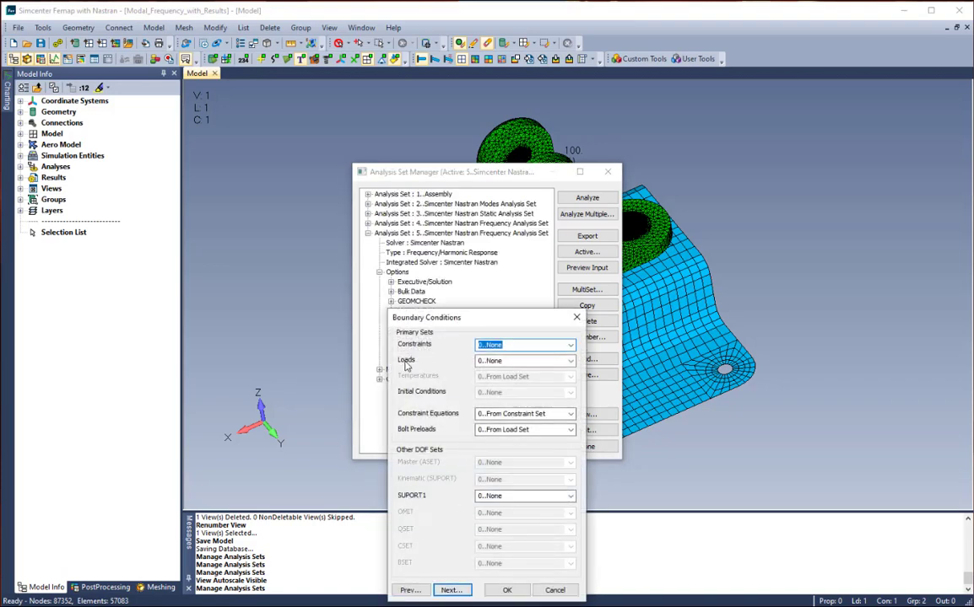
click(571, 361)
click(516, 397)
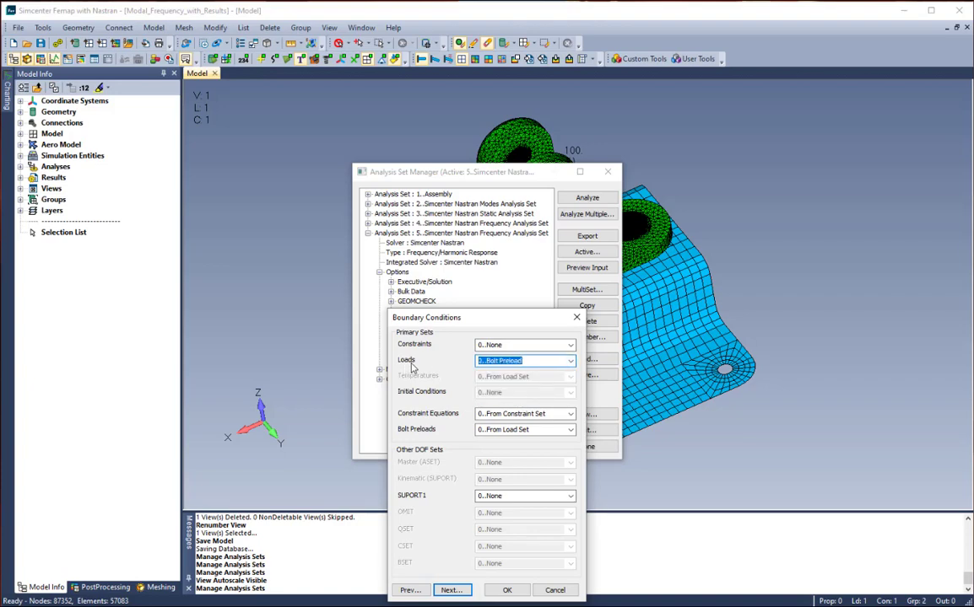
click(506, 590)
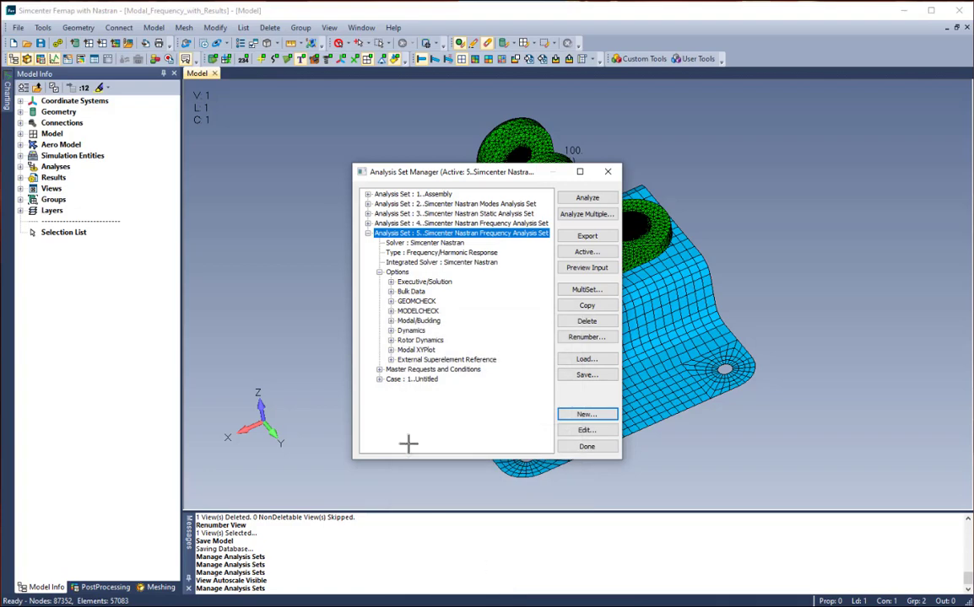
- Start a second case of type Frequency/Harmonic Response and assign the 2..Damping function as its modal damping table
click(416, 380)
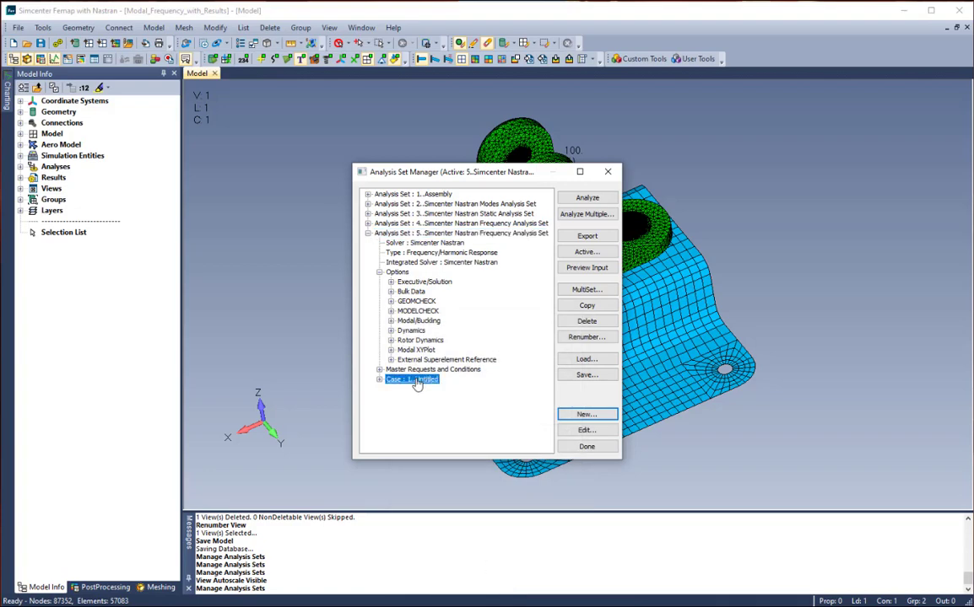
click(587, 414)
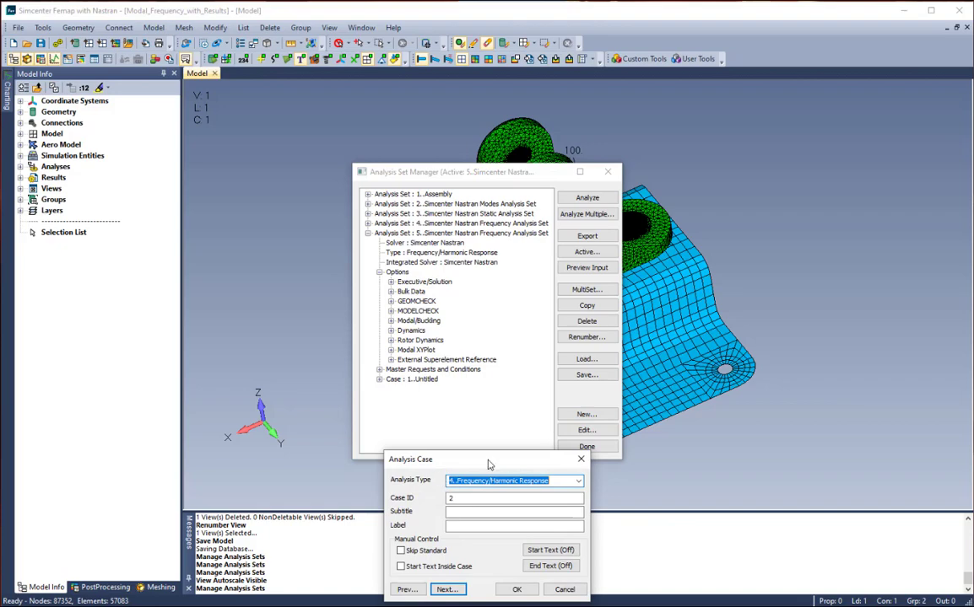
drag(488, 464, 508, 280)
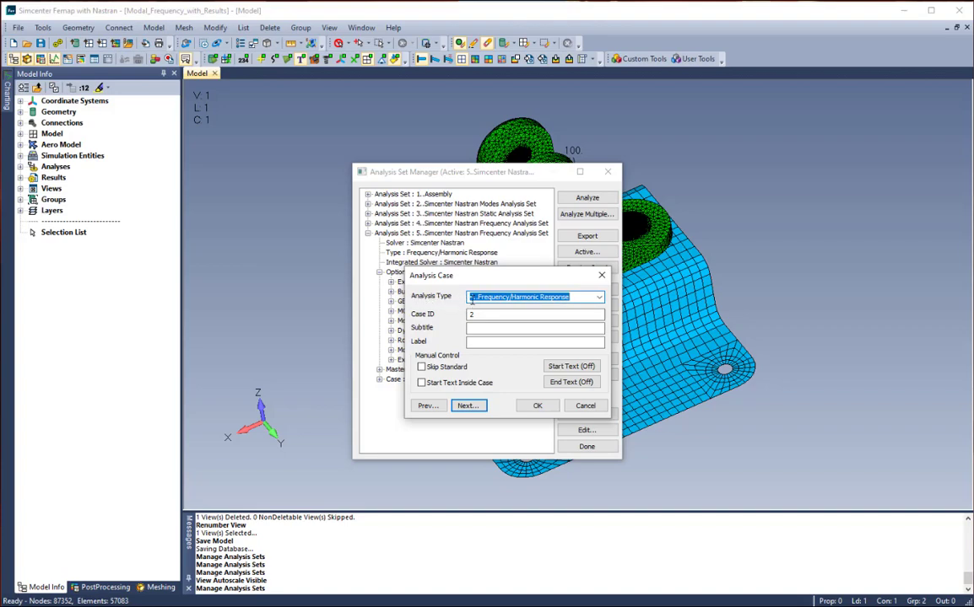
click(468, 407)
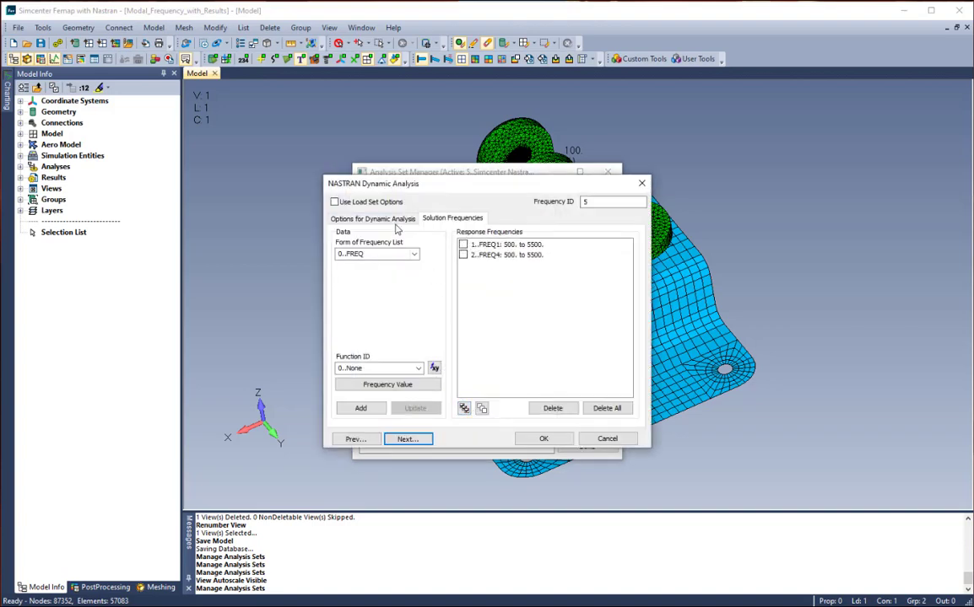
click(393, 219)
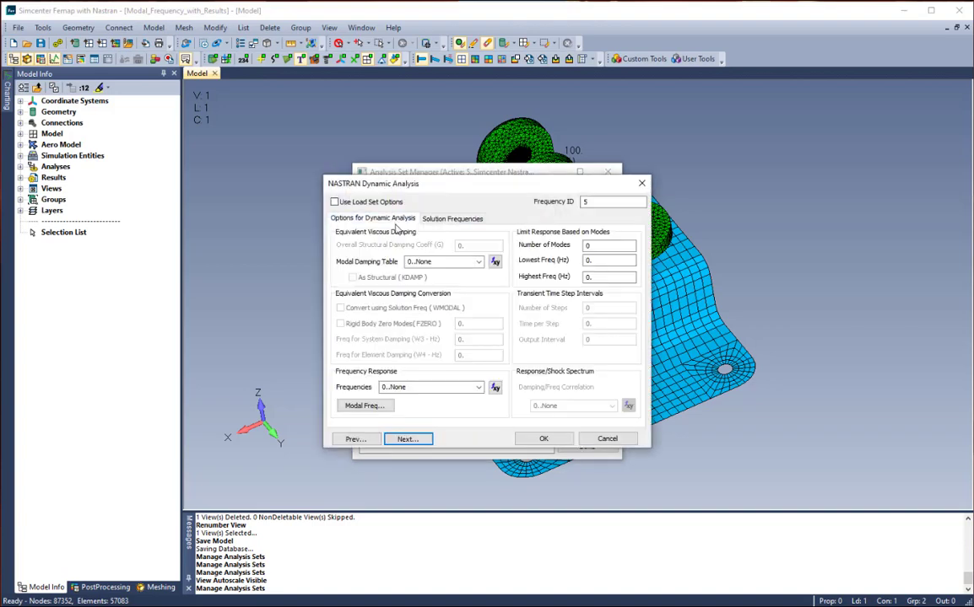
click(428, 262)
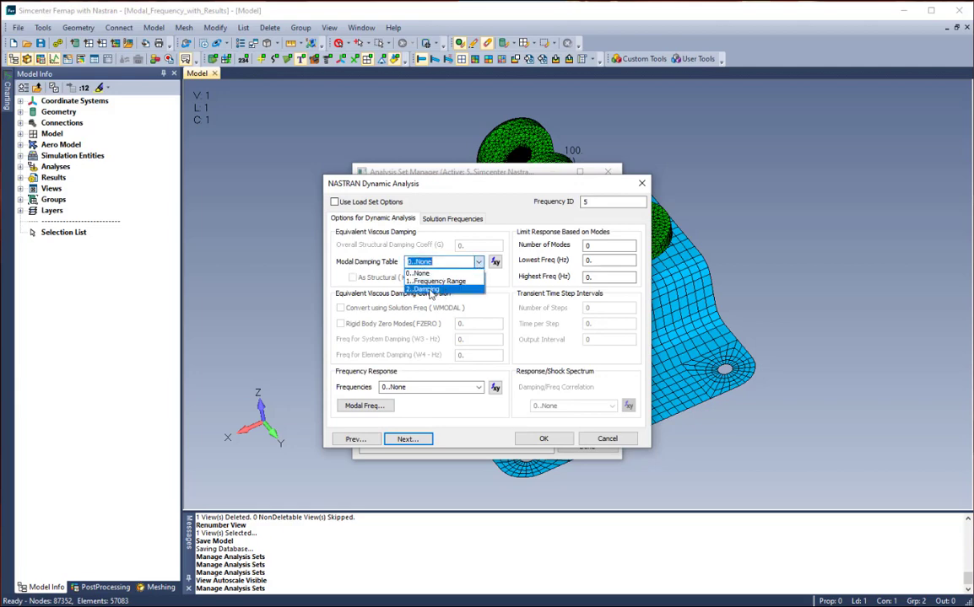
click(429, 290)
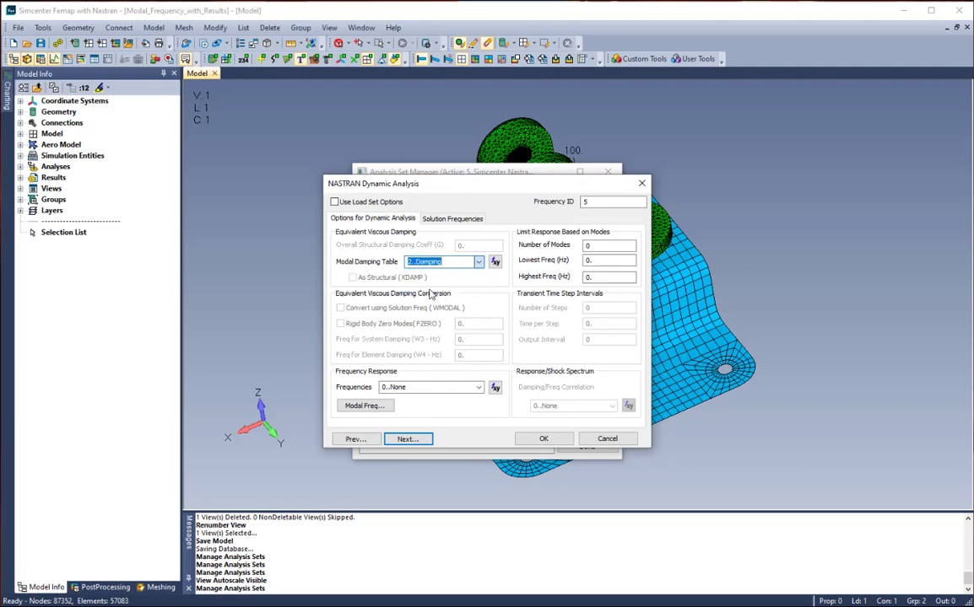
- Enable both the FREQ1 and FREQ4 response frequencies, 500 to 5500, for the second case
click(451, 219)
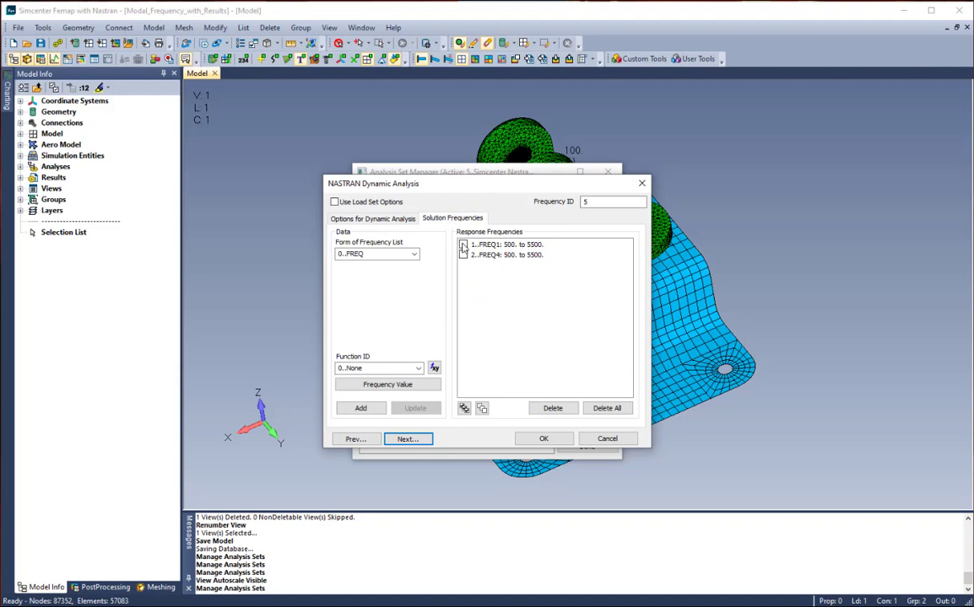
click(462, 245)
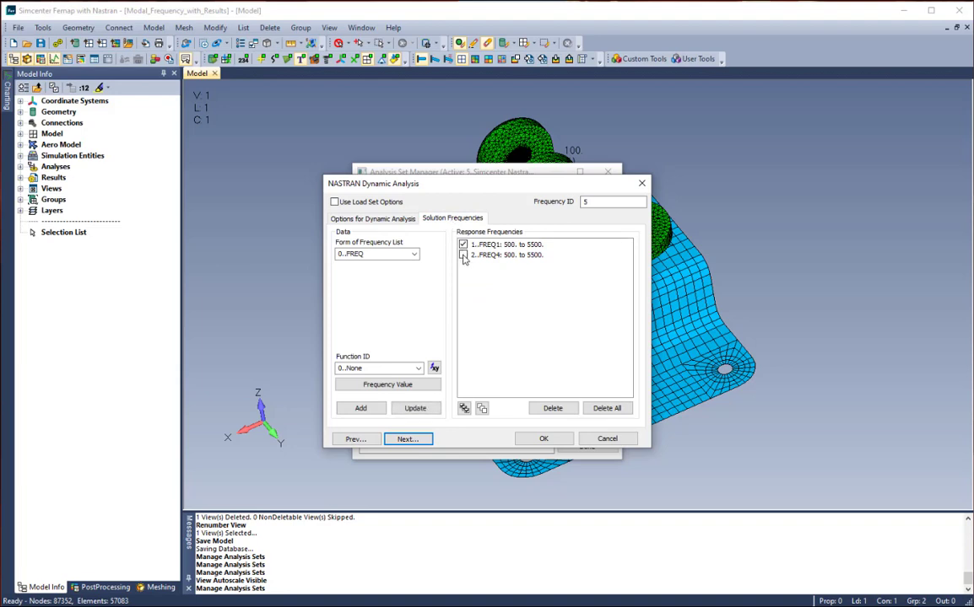
click(462, 255)
- Assign the Dynamic Excitation load set to the second case and accept the case definition
click(407, 439)
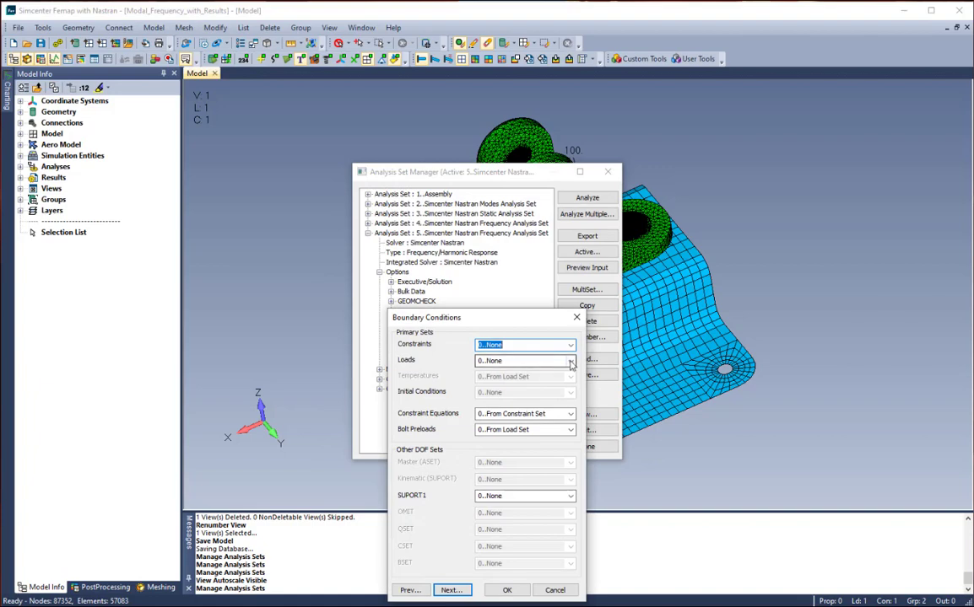
click(571, 363)
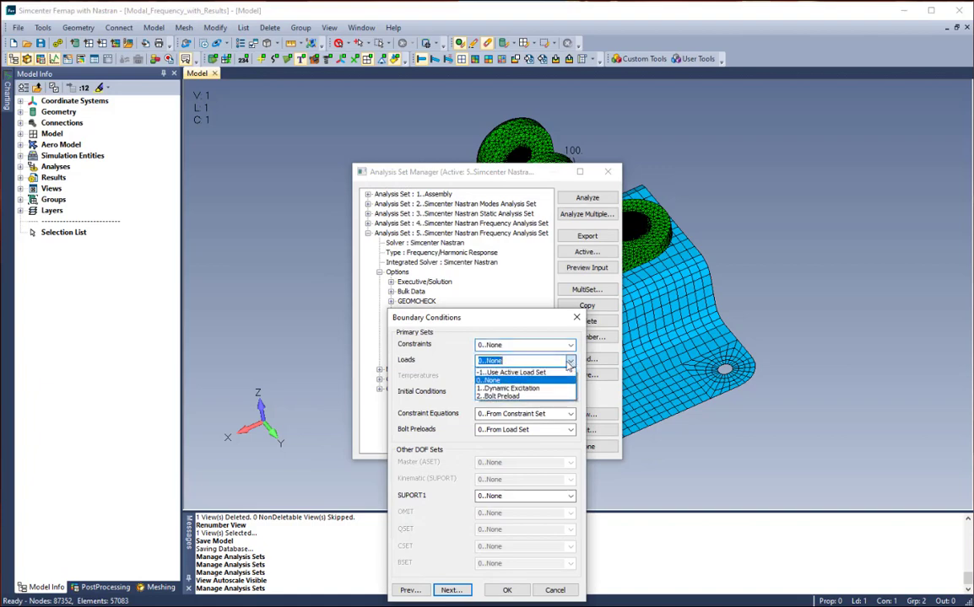
click(523, 389)
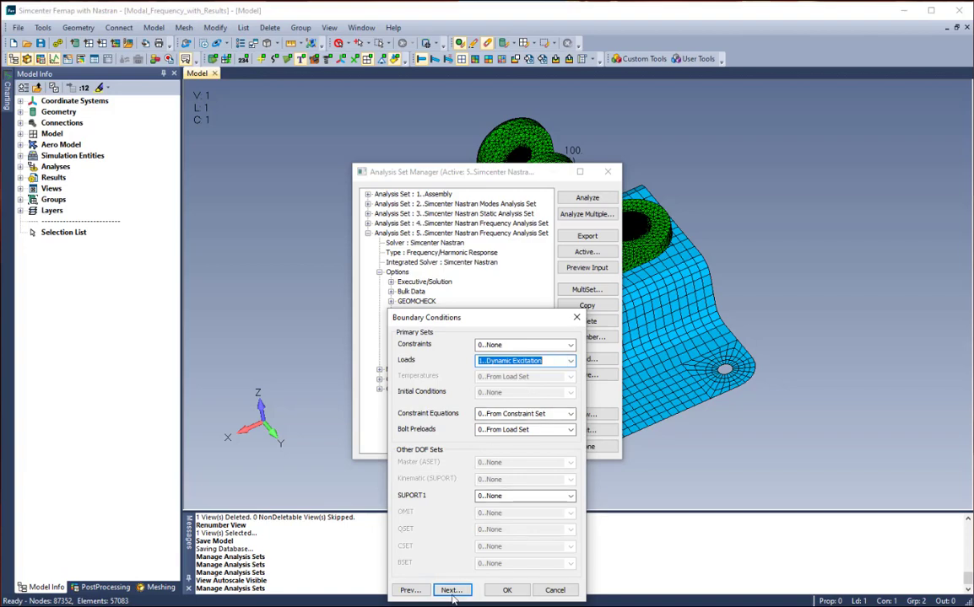
click(507, 590)
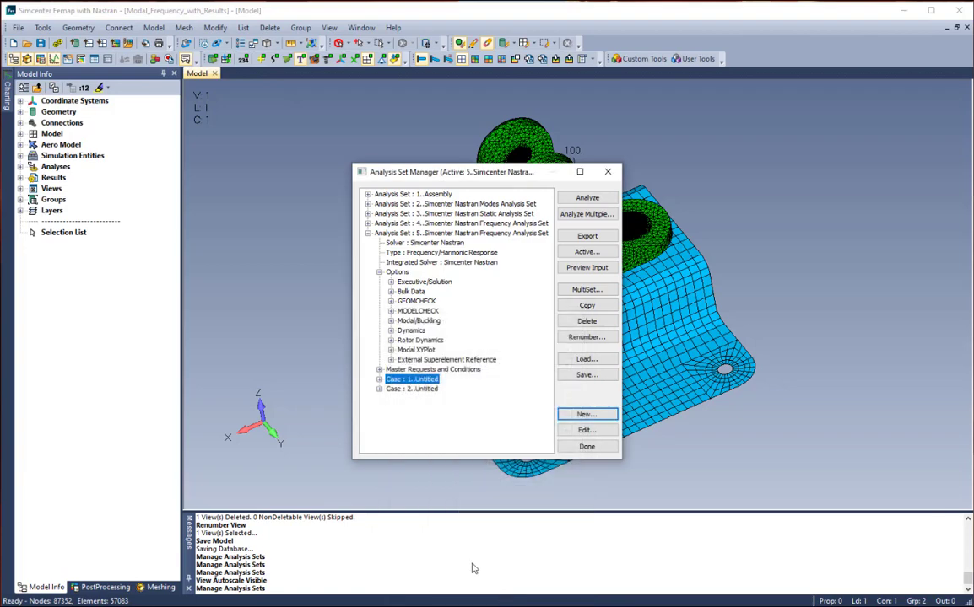
- Set the STATSUB preload subcase of the second case to the static case 1..Untitled
click(379, 389)
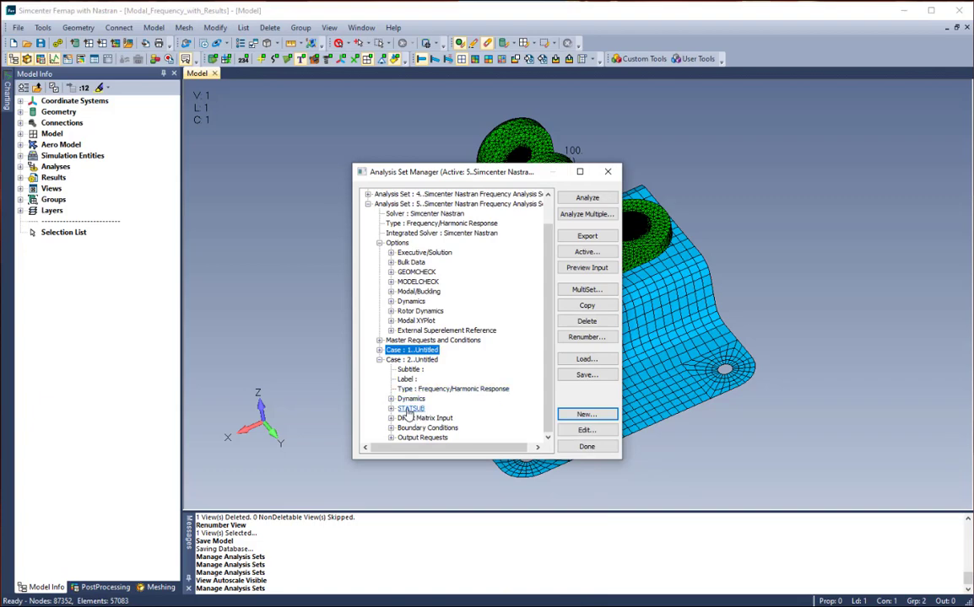
click(411, 410)
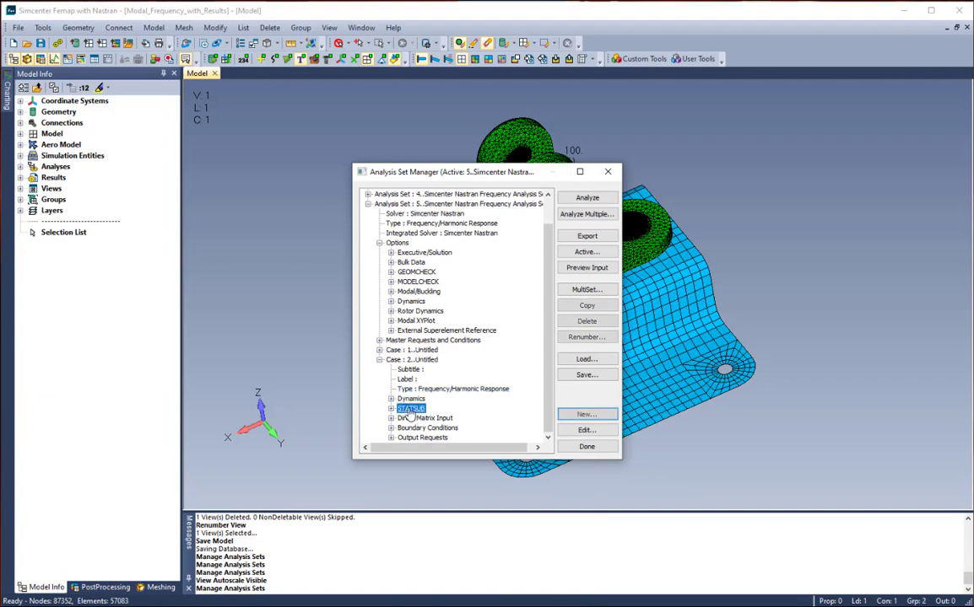
click(586, 431)
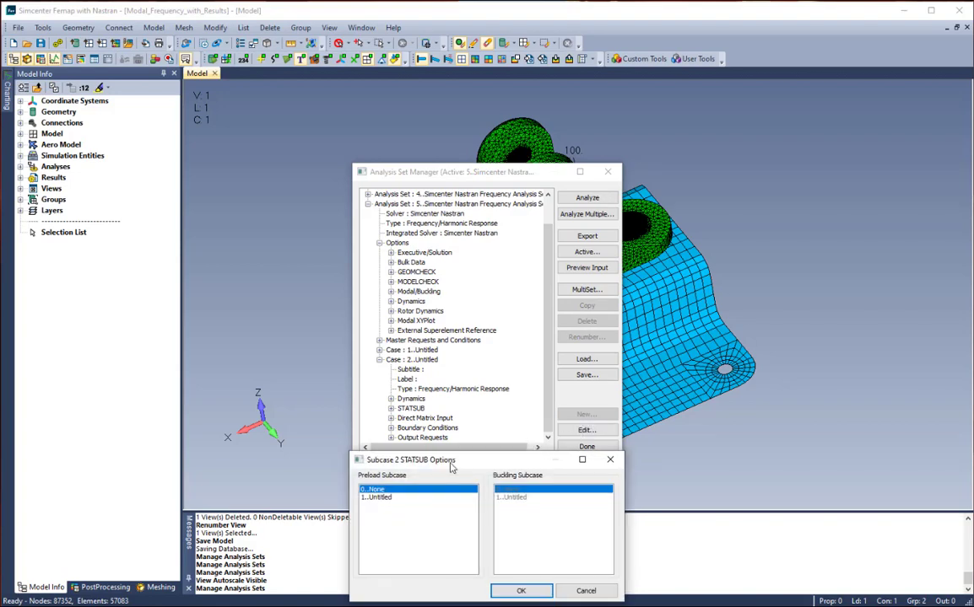
drag(450, 460, 468, 381)
click(399, 419)
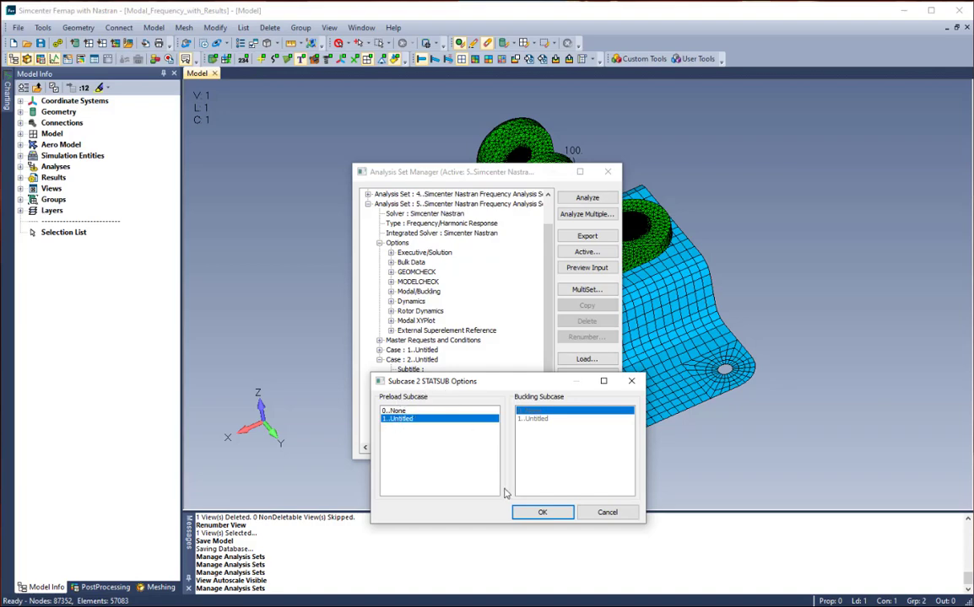
click(543, 514)
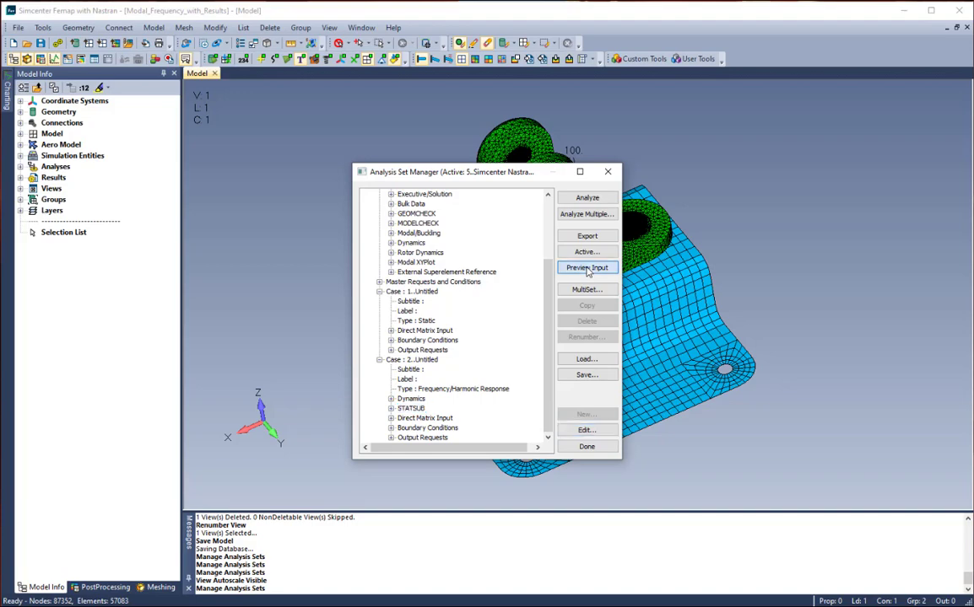
- Preview the Nastran input file of the new frequency analysis set, then close the preview and the analysis set manager
click(588, 268)
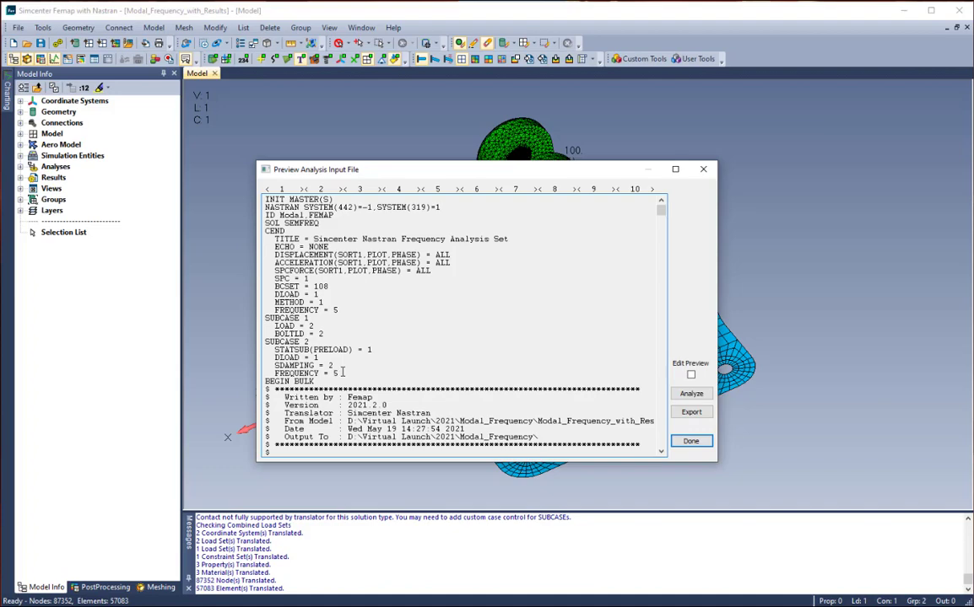
click(693, 444)
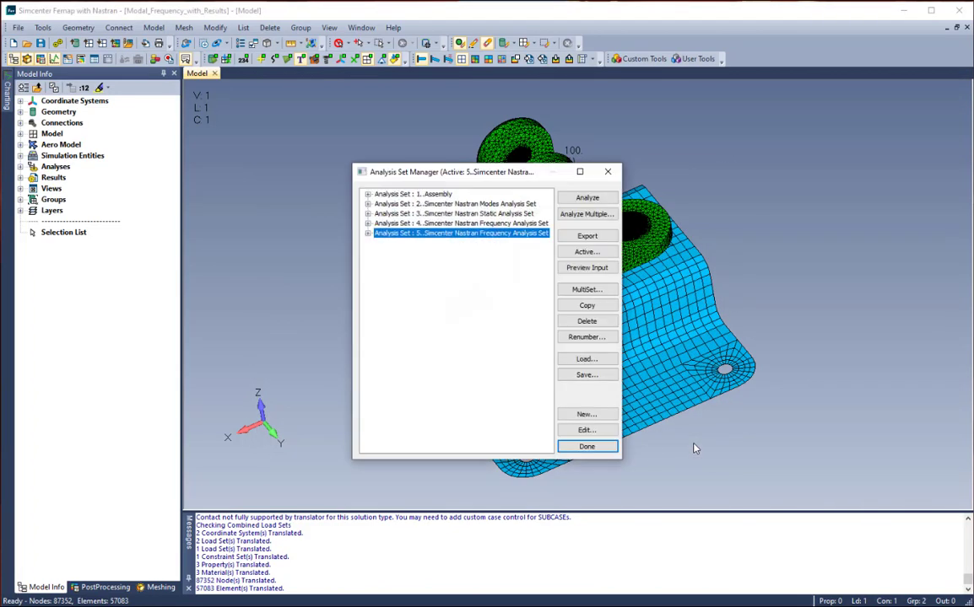
click(599, 448)
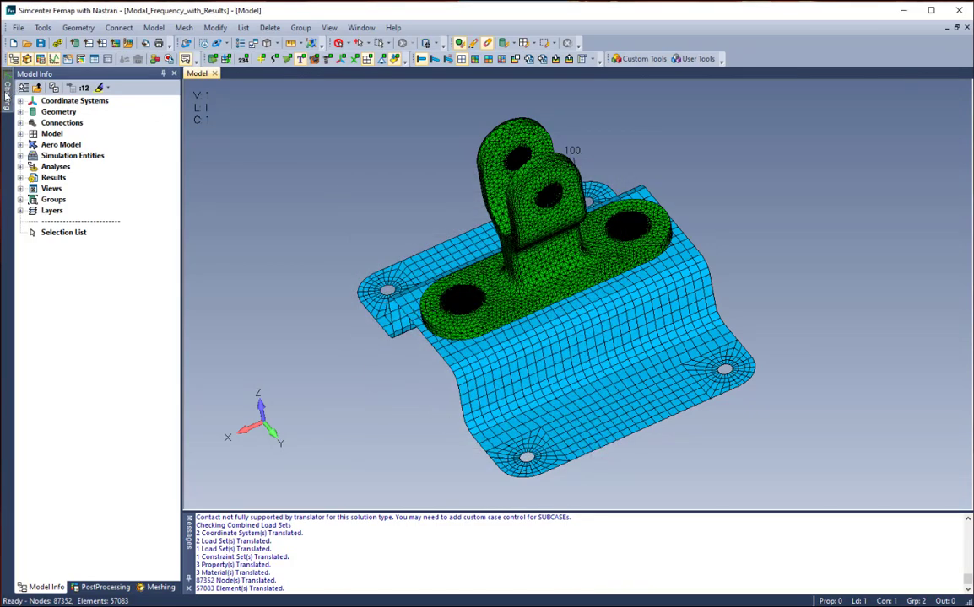
- Display the T3 Accelerations chart and then the T1 Translations chart of the frequency response results
mouse_move(5, 89)
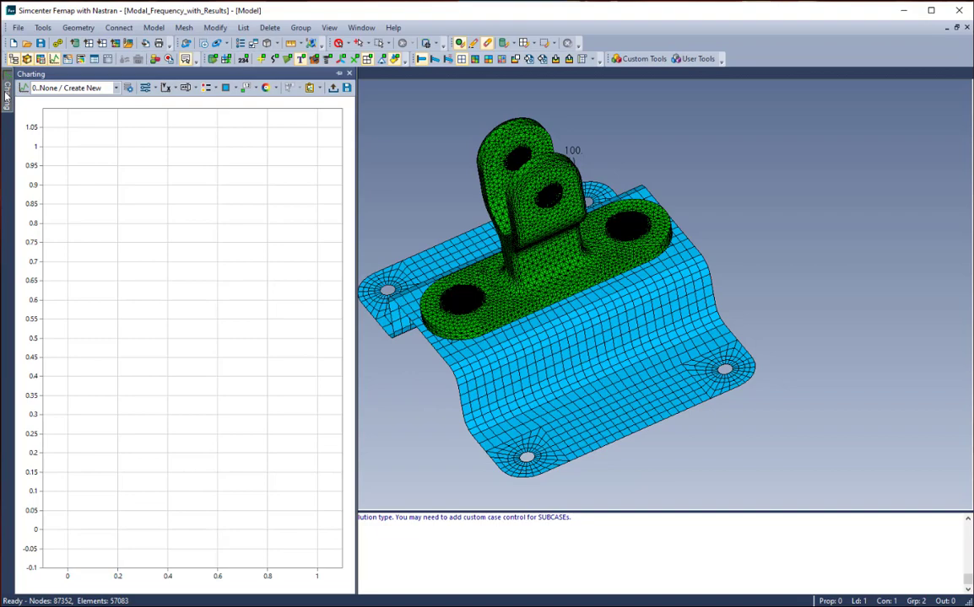
click(116, 88)
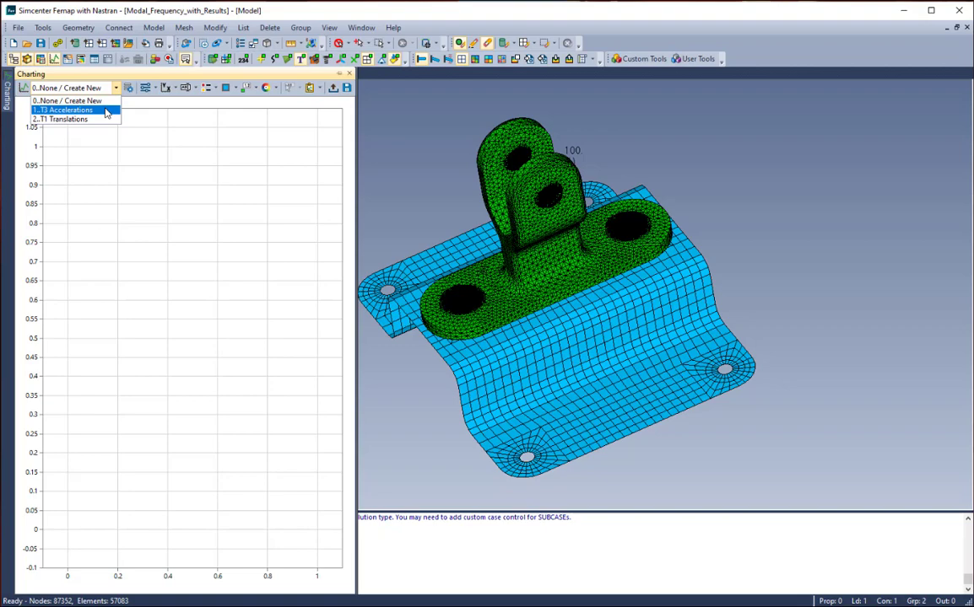
click(106, 113)
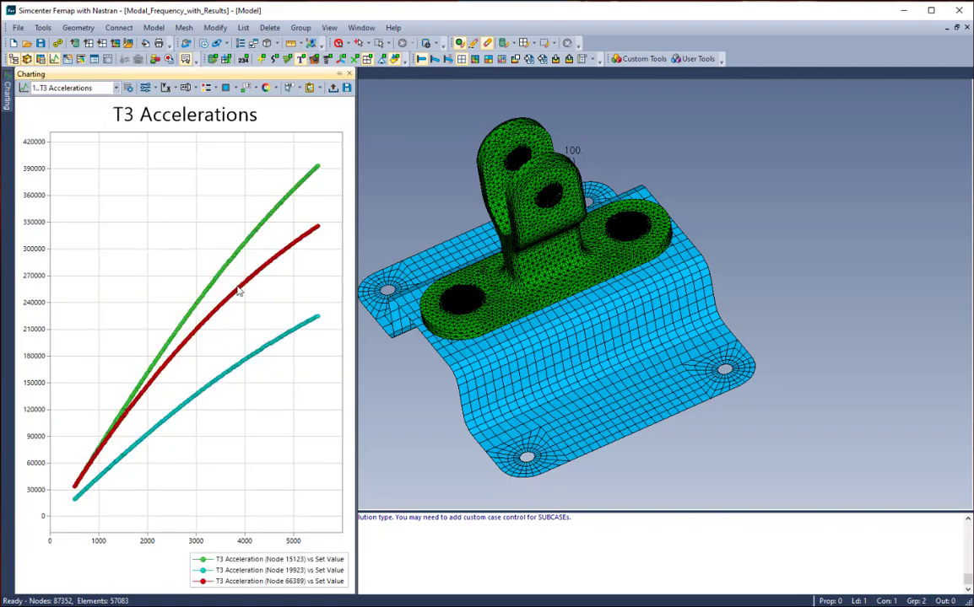
click(116, 89)
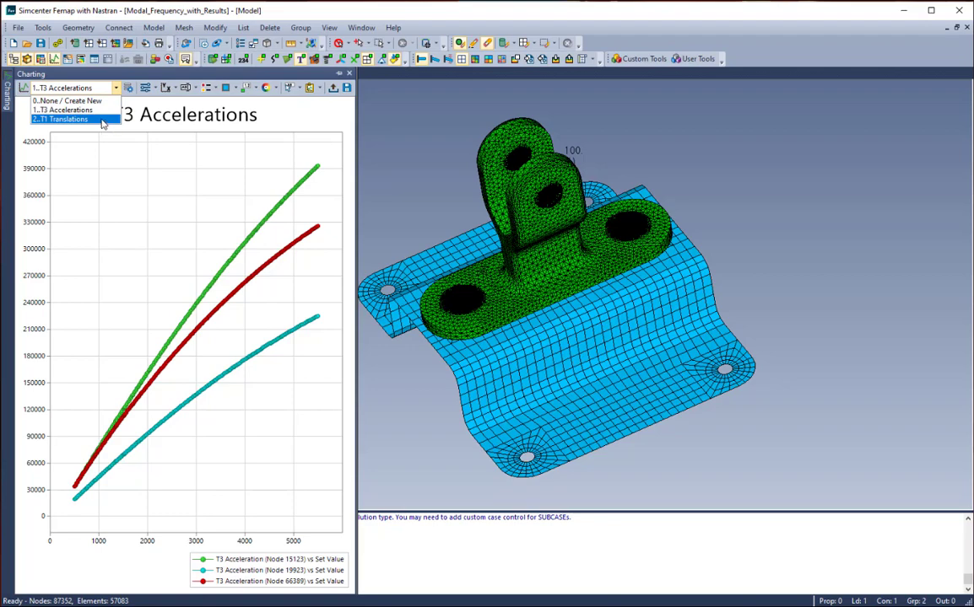
click(101, 120)
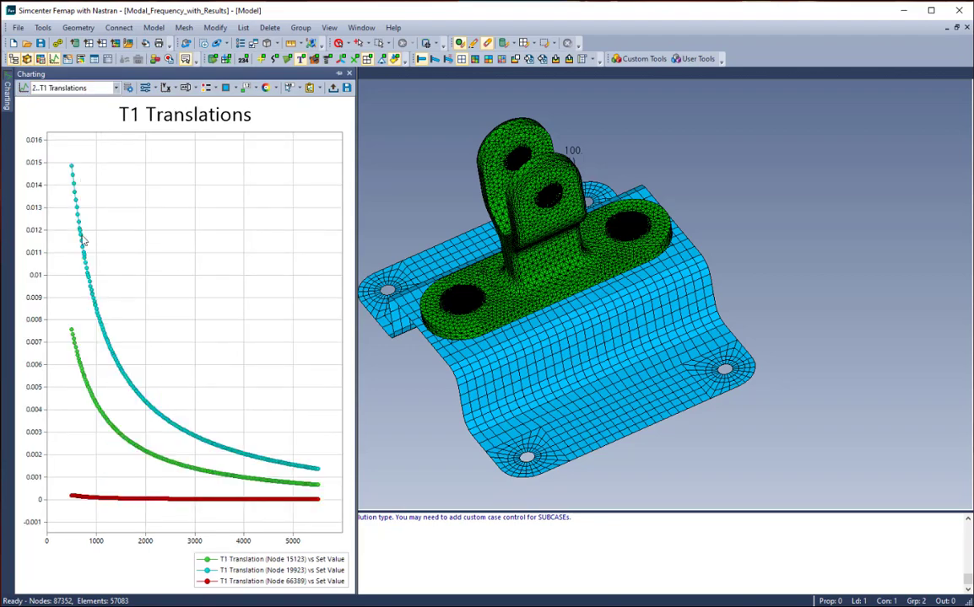